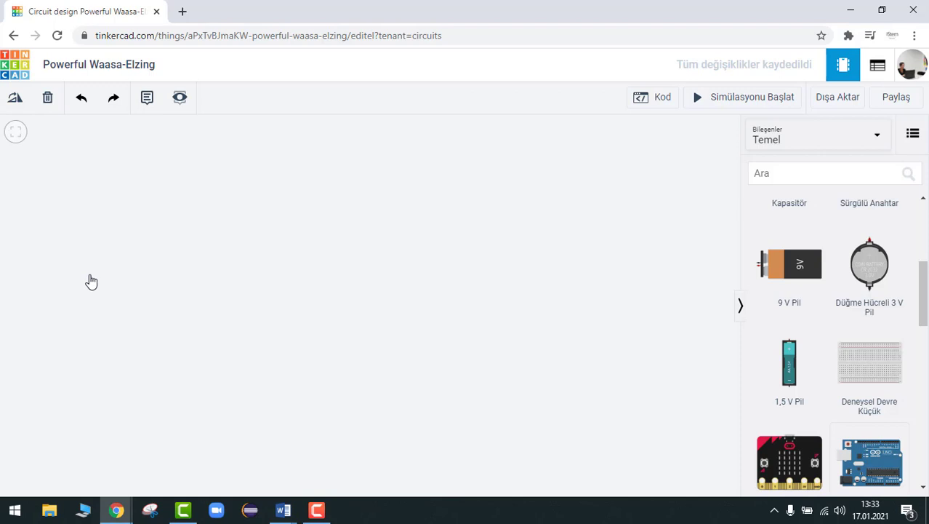
- Place an Arduino Uno R3 beside two small breadboards and put an HC-SR04 ultrasonic distance sensor, found with "MESAFE", on the first breadboard
{"action": "left_click", "coordinate": [114, 314]}
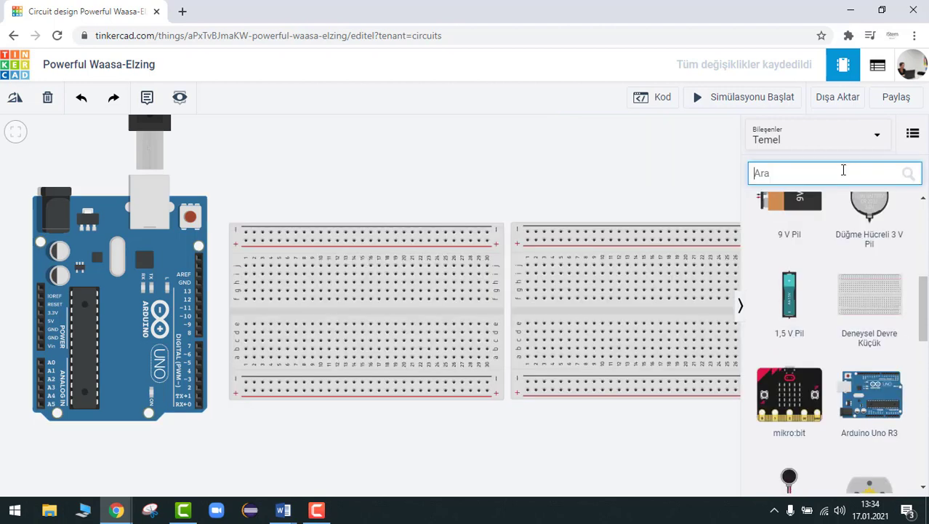
{"action": "type", "text": "MESAFE"}
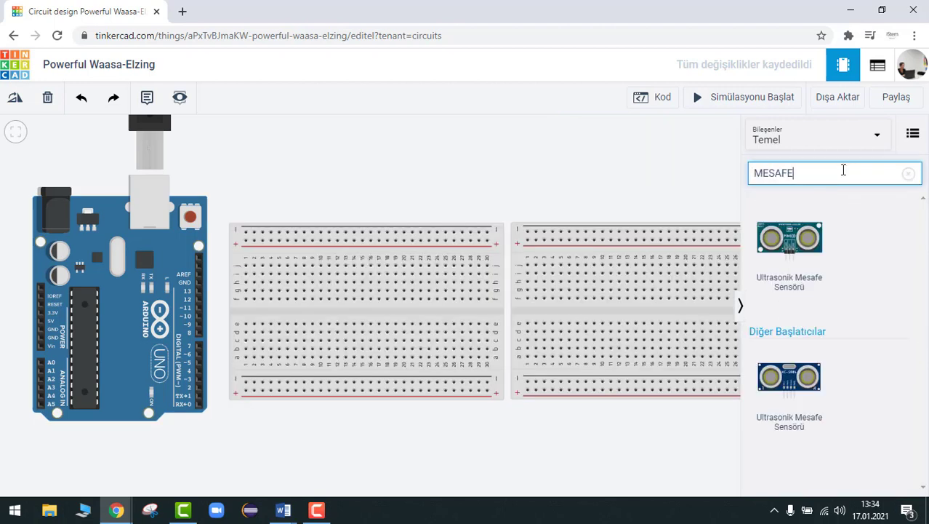
{"action": "left_click_drag", "start_coordinate": [789, 377], "coordinate": [366, 229]}
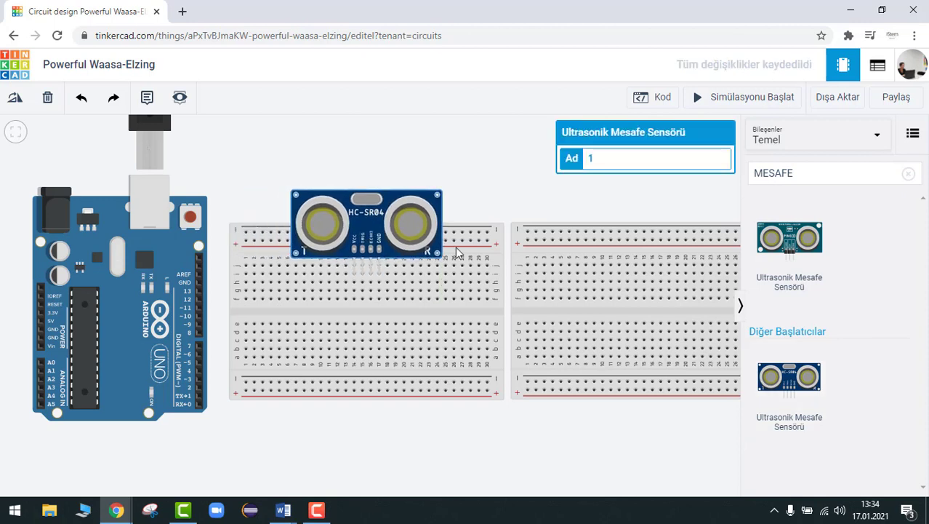
- Wire the sensor's VCC column straight down to the first breadboard's lower power rail and colour the wire red (kırmızı)
{"action": "left_click", "coordinate": [354, 291]}
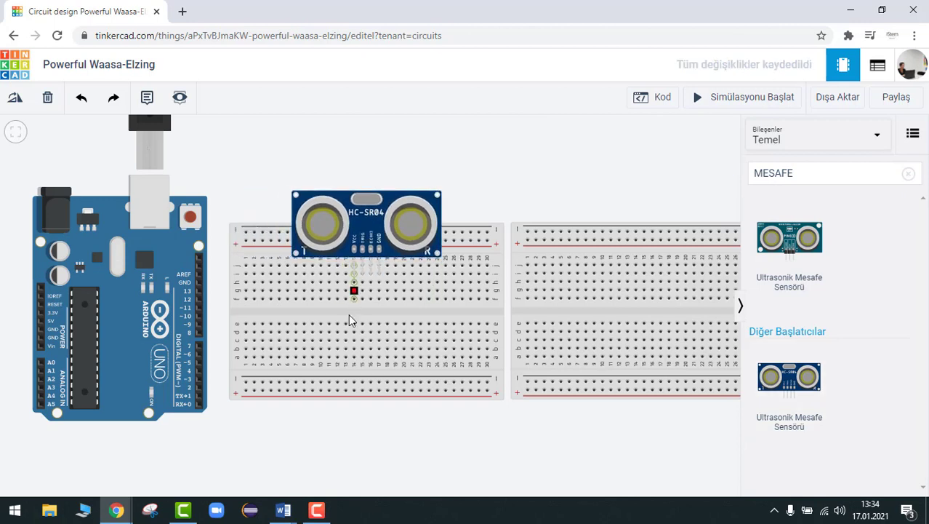
{"action": "left_click", "coordinate": [355, 393]}
{"action": "left_click", "coordinate": [616, 155]}
{"action": "left_click", "coordinate": [616, 184]}
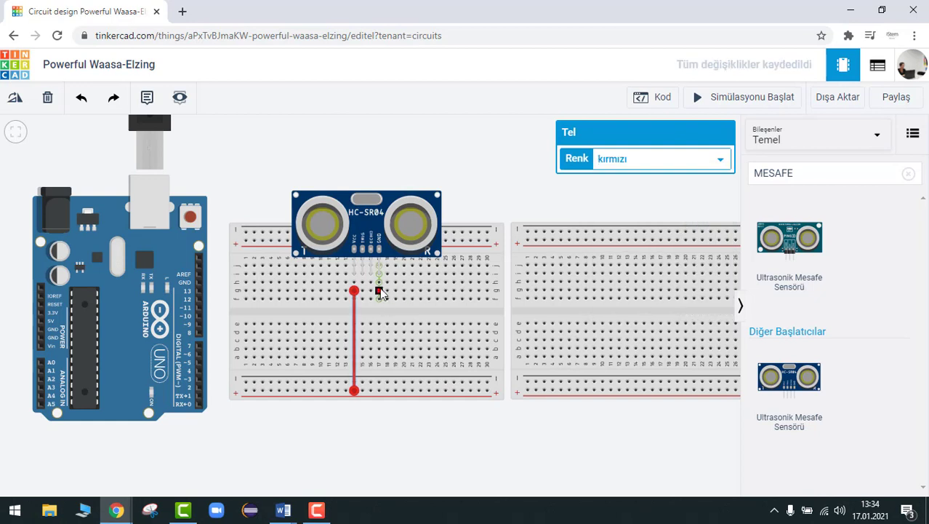
- Wire the sensor's GND column straight down to the first breadboard's lower power rail and colour the wire black (siyah)
{"action": "left_click", "coordinate": [379, 295]}
{"action": "left_click", "coordinate": [379, 390]}
{"action": "left_click", "coordinate": [611, 157]}
{"action": "left_click", "coordinate": [608, 176]}
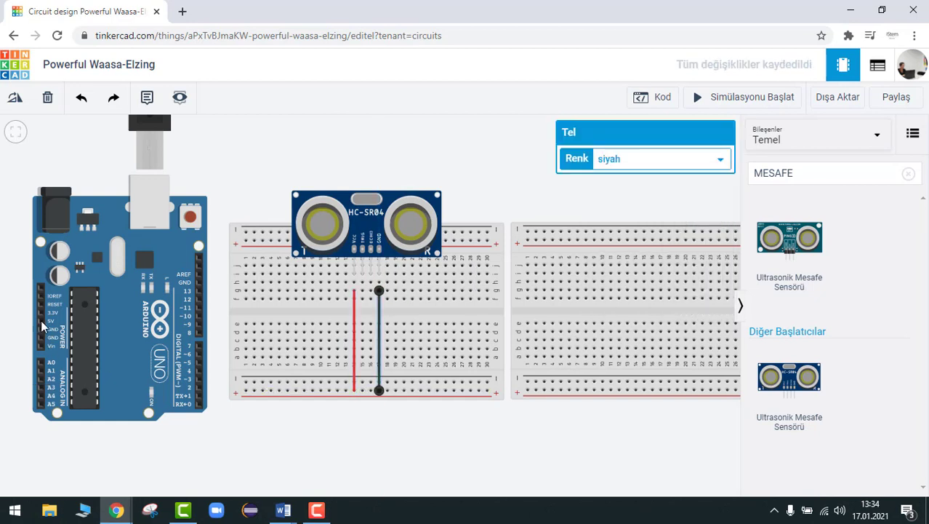
- Route a red wire from the Arduino's 5V pin around the board to the first breadboard's lower positive rail, with squared corners
{"action": "left_click", "coordinate": [41, 321]}
{"action": "left_click", "coordinate": [10, 436]}
{"action": "left_click", "coordinate": [246, 434]}
{"action": "left_click", "coordinate": [246, 391]}
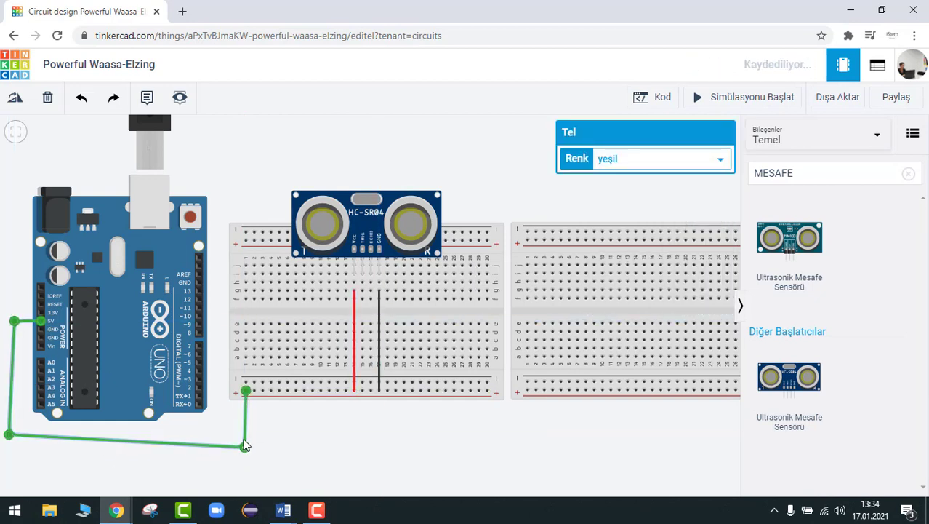
{"action": "left_click_drag", "start_coordinate": [9, 435], "coordinate": [14, 430]}
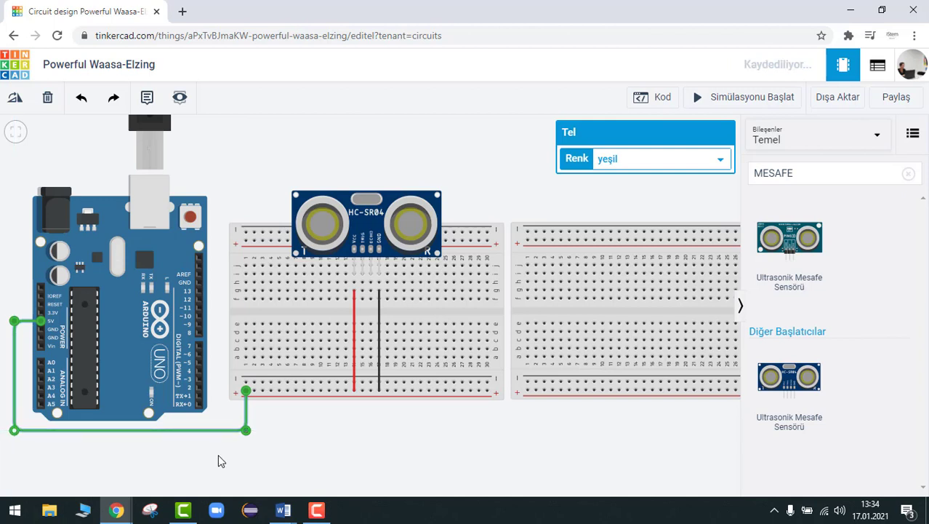
{"action": "key", "text": "2"}
{"action": "left_click", "coordinate": [369, 450]}
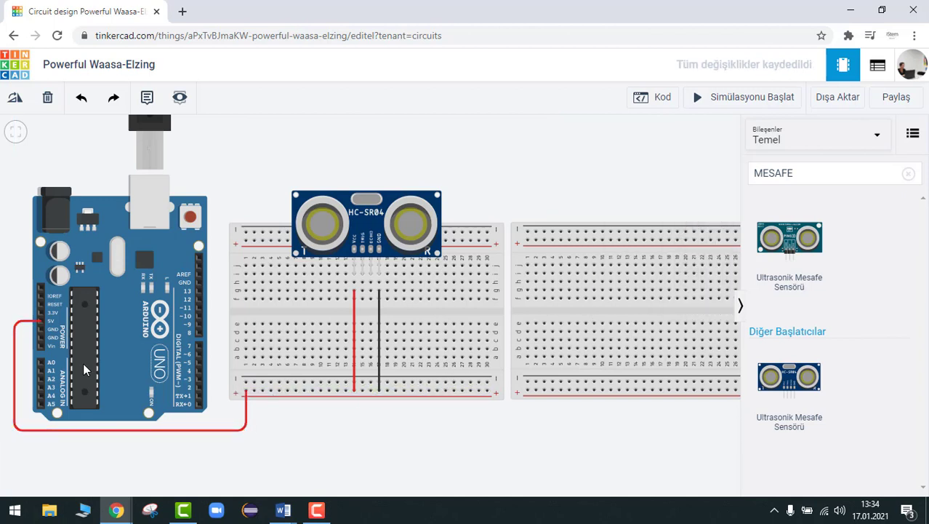
- Route a black (siyah) wire from the Arduino's GND pin around the board to the first breadboard's lower negative rail
{"action": "left_click", "coordinate": [40, 330]}
{"action": "left_click", "coordinate": [24, 333]}
{"action": "left_click", "coordinate": [25, 443]}
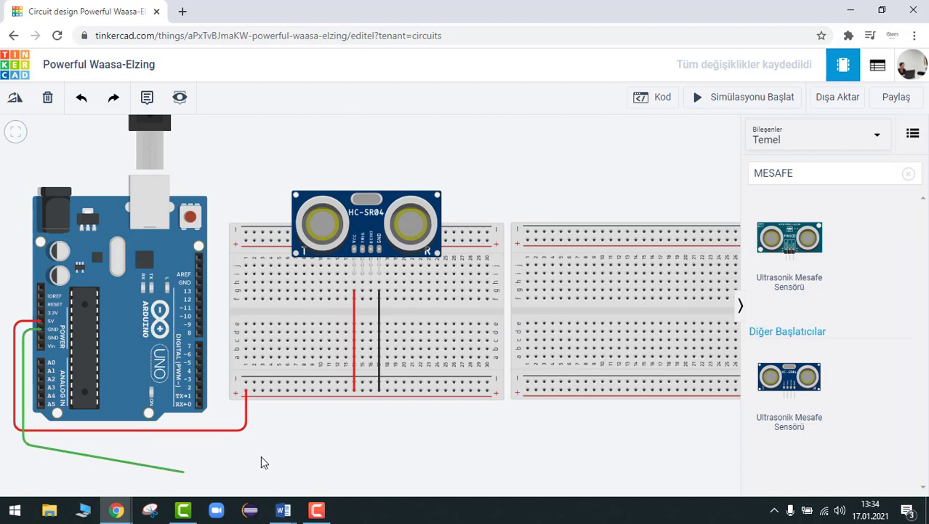
{"action": "left_click", "coordinate": [255, 443]}
{"action": "left_click", "coordinate": [254, 382]}
{"action": "left_click", "coordinate": [643, 163]}
{"action": "left_click", "coordinate": [618, 176]}
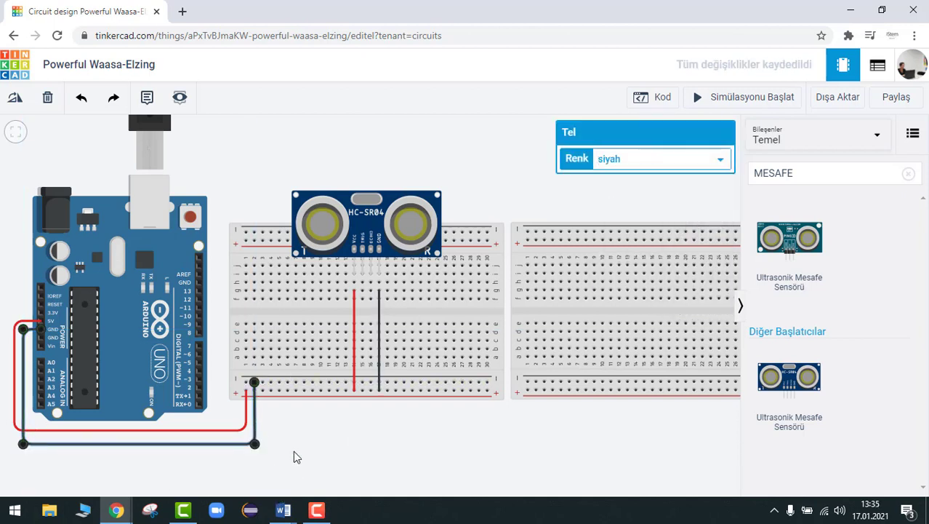
- Wire the sensor's TRIG column to Arduino pin 2 in purple and its ECHO column to pin 3 in blue (mavi)
{"action": "left_click", "coordinate": [363, 293]}
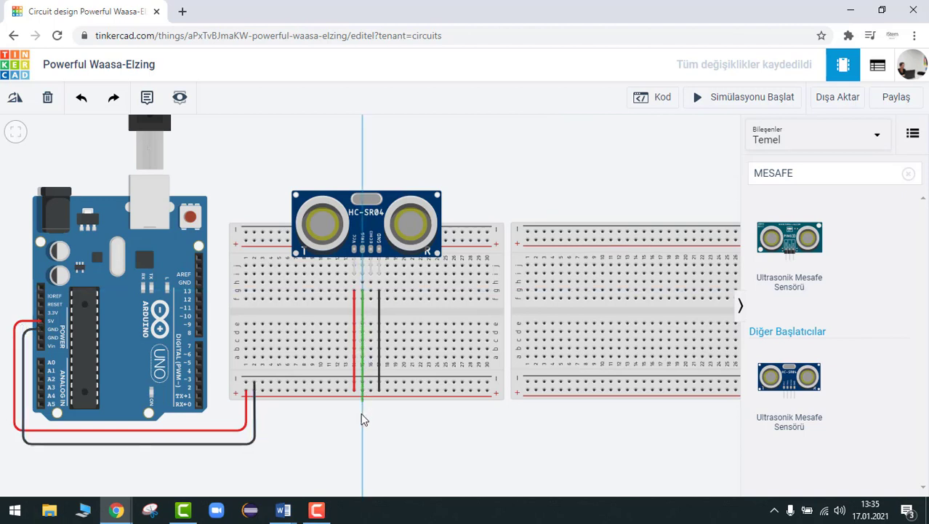
{"action": "left_click", "coordinate": [364, 413]}
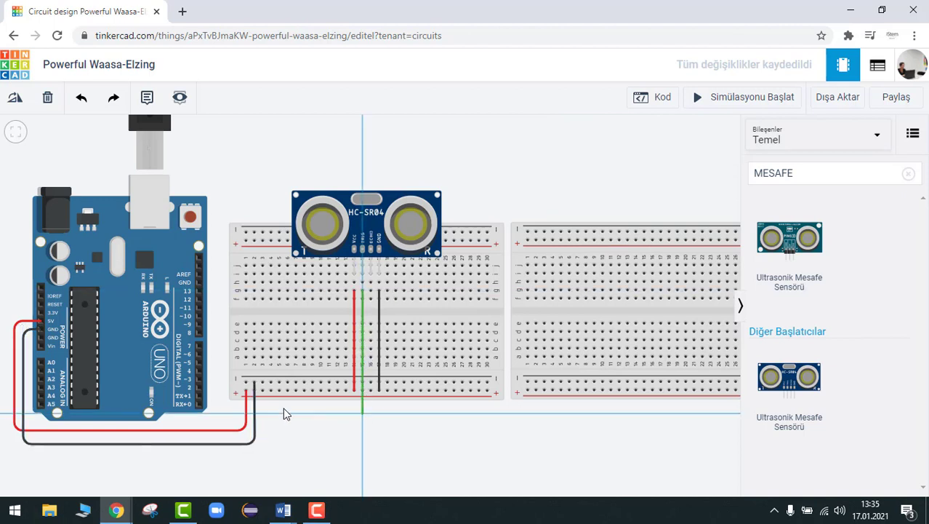
{"action": "left_click", "coordinate": [198, 388]}
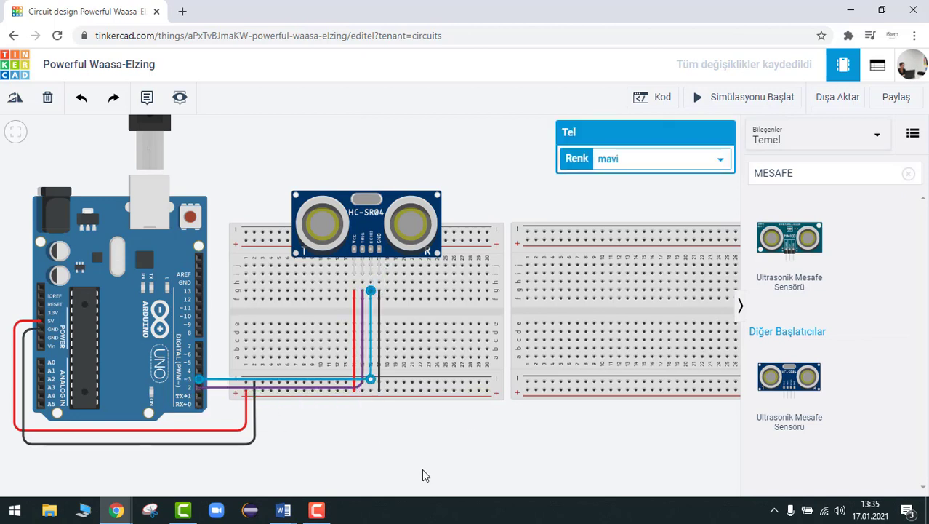
{"action": "left_click", "coordinate": [489, 431]}
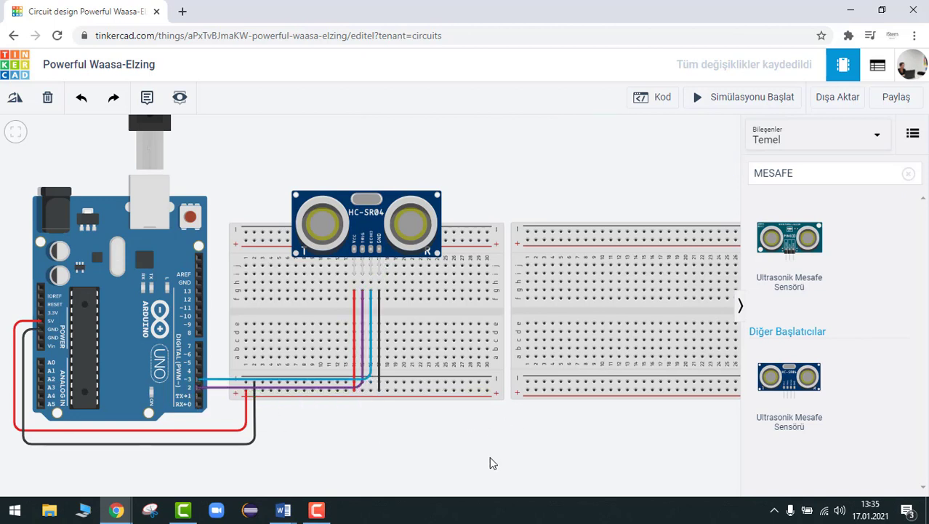
- Place a red LED and a piezo, found with "BUZZER", on the second breadboard
{"action": "left_click", "coordinate": [908, 173]}
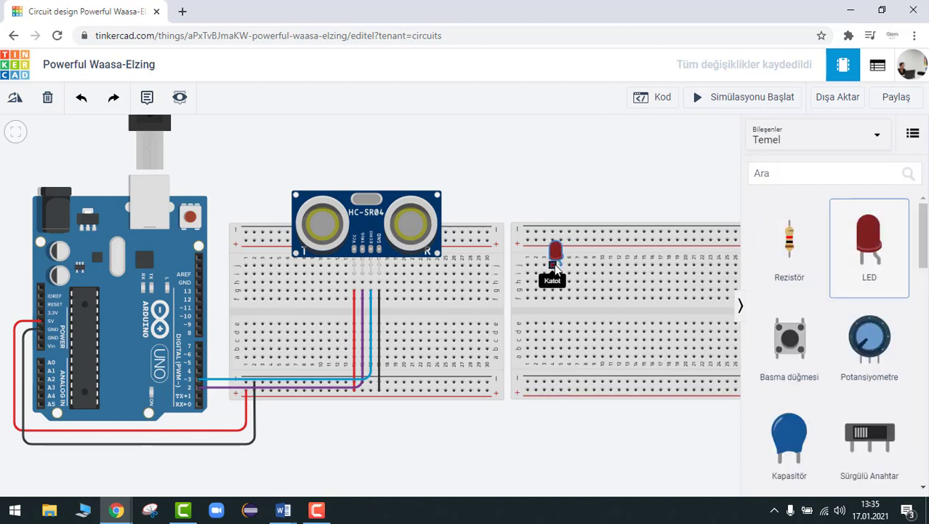
{"action": "left_click", "coordinate": [554, 264]}
{"action": "left_click", "coordinate": [805, 178]}
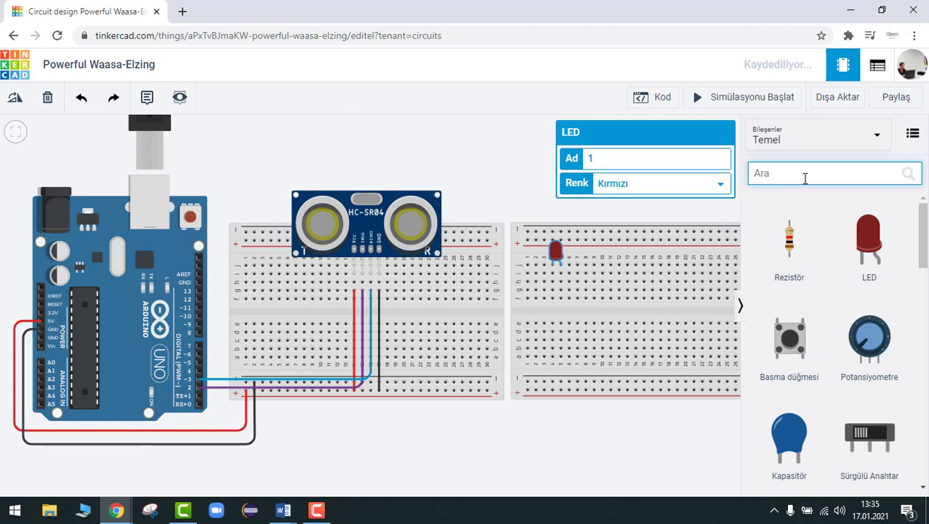
{"action": "type", "text": "BUZZER"}
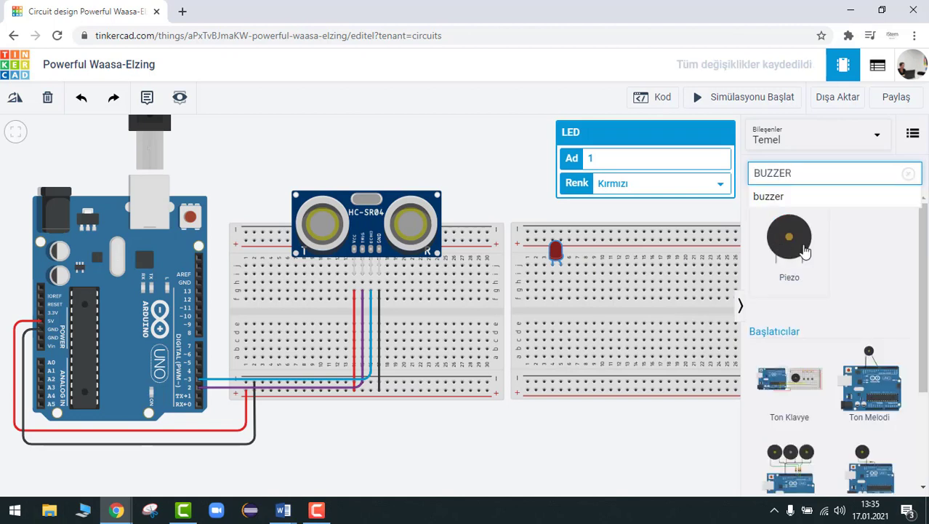
{"action": "left_click", "coordinate": [780, 247]}
{"action": "left_click", "coordinate": [654, 260]}
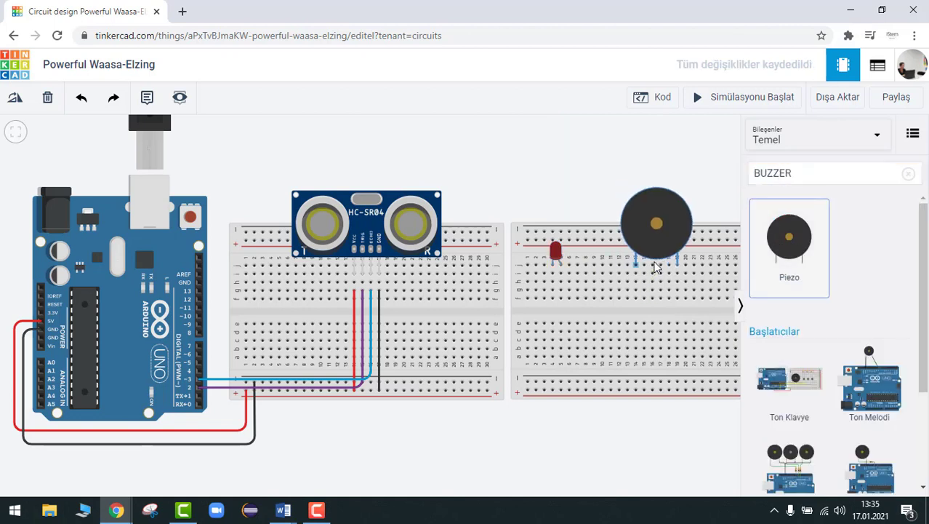
{"action": "left_click", "coordinate": [662, 265]}
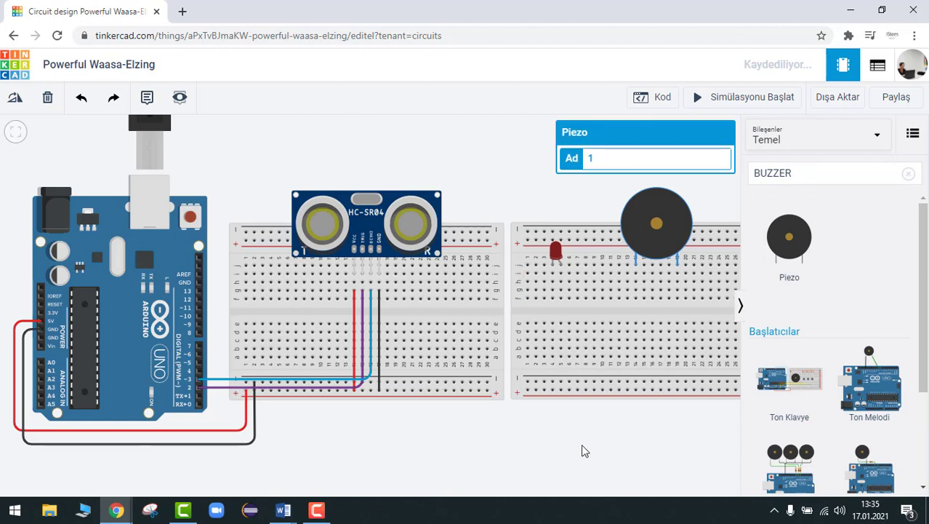
{"action": "left_click", "coordinate": [618, 428]}
- Add a horizontal resistor at the LED's anode and wire its free end to Arduino pin 4 with a right-angle bend
{"action": "left_click", "coordinate": [908, 176]}
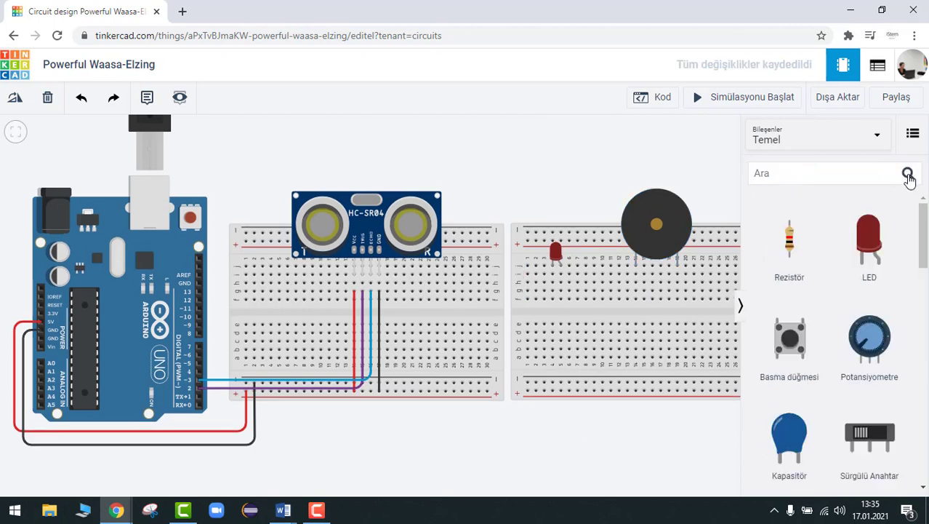
{"action": "left_click", "coordinate": [542, 282]}
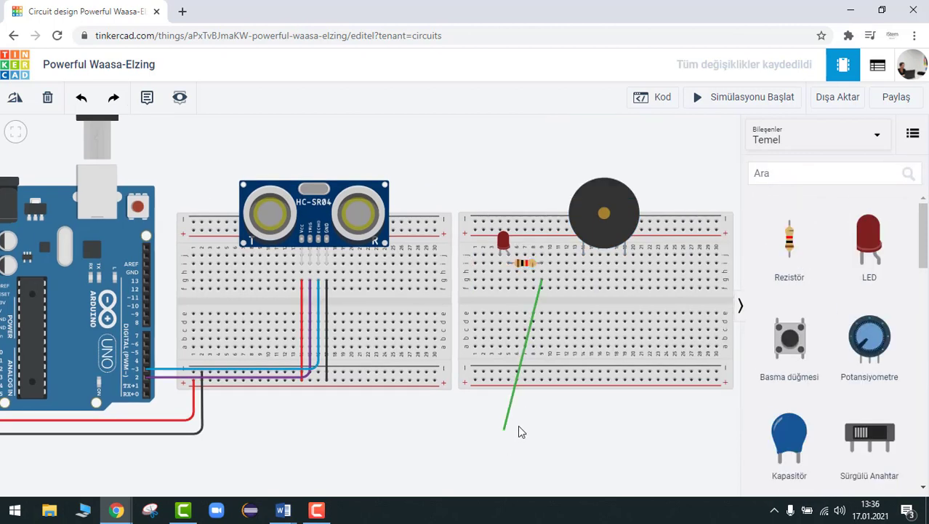
{"action": "left_click", "coordinate": [535, 426]}
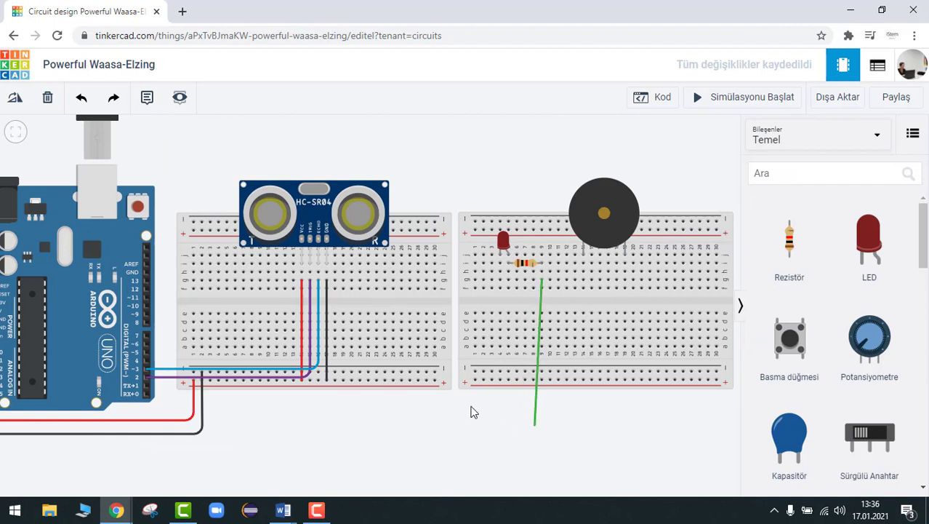
{"action": "left_click", "coordinate": [146, 361]}
{"action": "left_click_drag", "start_coordinate": [535, 425], "coordinate": [544, 359]}
{"action": "left_click", "coordinate": [632, 161]}
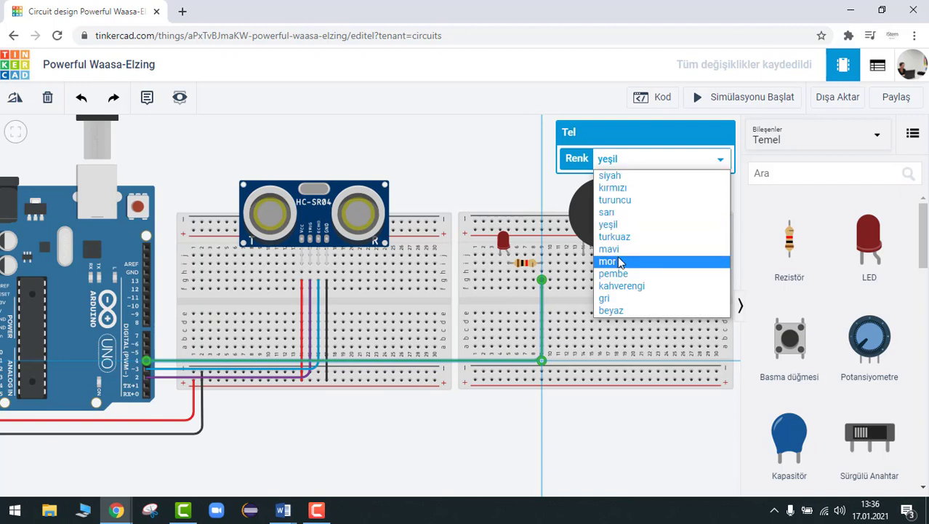
{"action": "left_click", "coordinate": [622, 262]}
- Run a black (siyah) wire from the LED's cathode column to the first breadboard's lower negative rail with a right-angle bend
{"action": "left_click", "coordinate": [502, 273]}
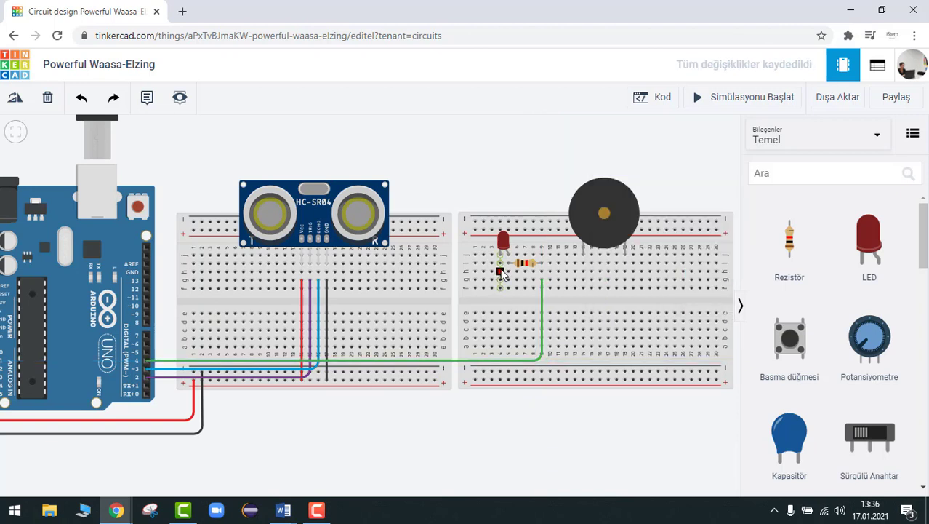
{"action": "left_click", "coordinate": [502, 274]}
{"action": "left_click", "coordinate": [506, 411]}
{"action": "left_click", "coordinate": [418, 371]}
{"action": "mouse_move", "coordinate": [508, 417]}
{"action": "left_mouse_down"}
{"action": "mouse_move", "coordinate": [509, 377]}
{"action": "mouse_move", "coordinate": [500, 372]}
{"action": "left_mouse_up"}
{"action": "left_click", "coordinate": [557, 415]}
{"action": "left_click", "coordinate": [501, 311]}
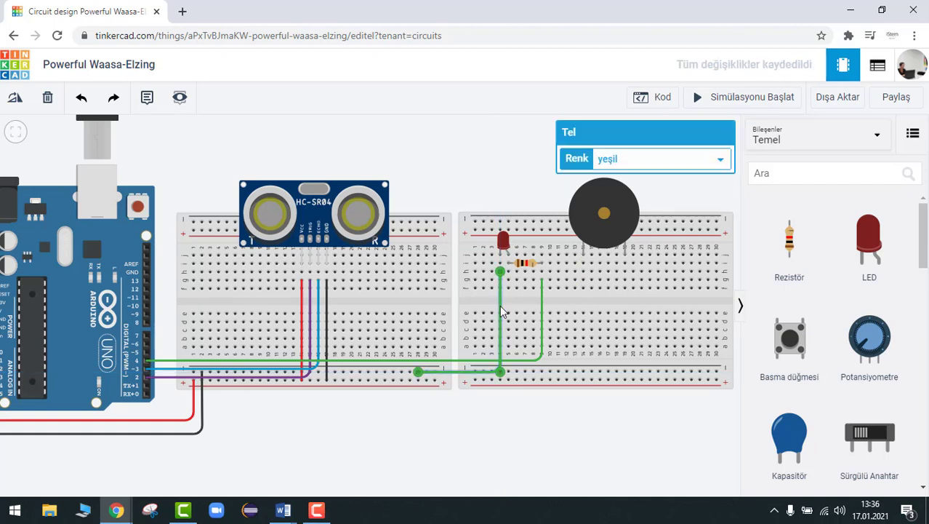
{"action": "left_click", "coordinate": [658, 159]}
{"action": "left_click", "coordinate": [664, 175]}
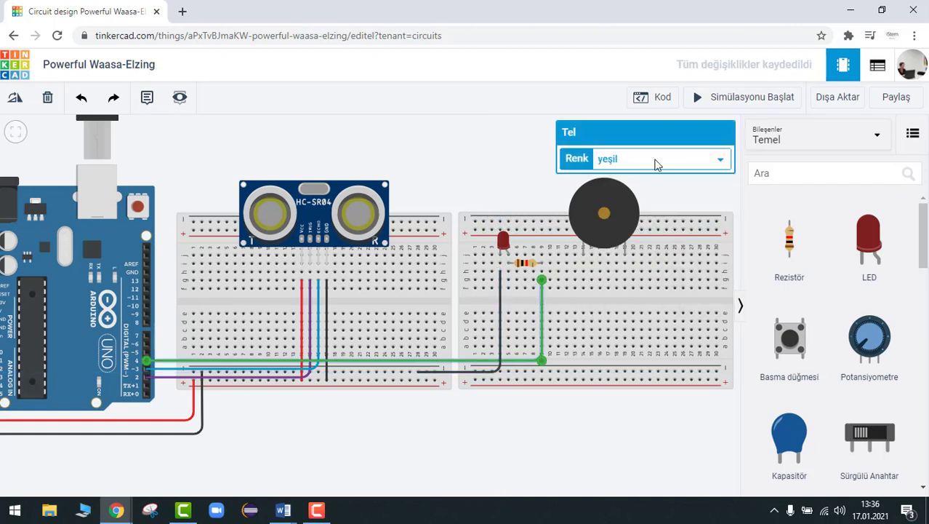
- Change the colour of the wire between the LED's resistor and Arduino pin 4 to pink (pembe)
{"action": "left_click", "coordinate": [655, 163]}
{"action": "left_click", "coordinate": [639, 272]}
{"action": "left_click", "coordinate": [579, 442]}
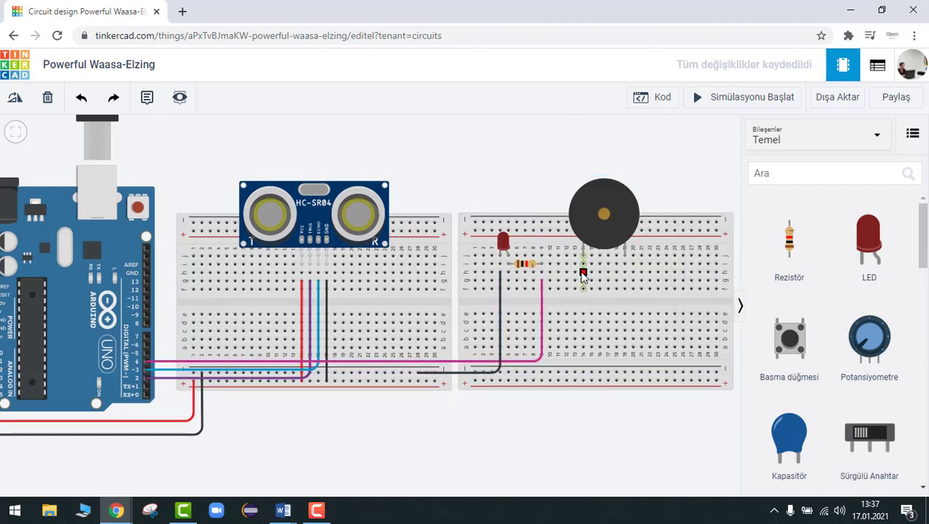
- Route a black (siyah) wire from the piezo's negative leg below the breadboards to the first breadboard's lower negative rail, squaring its corners
{"action": "left_click", "coordinate": [583, 274]}
{"action": "left_click", "coordinate": [588, 411]}
{"action": "left_click", "coordinate": [400, 411]}
{"action": "left_click", "coordinate": [411, 374]}
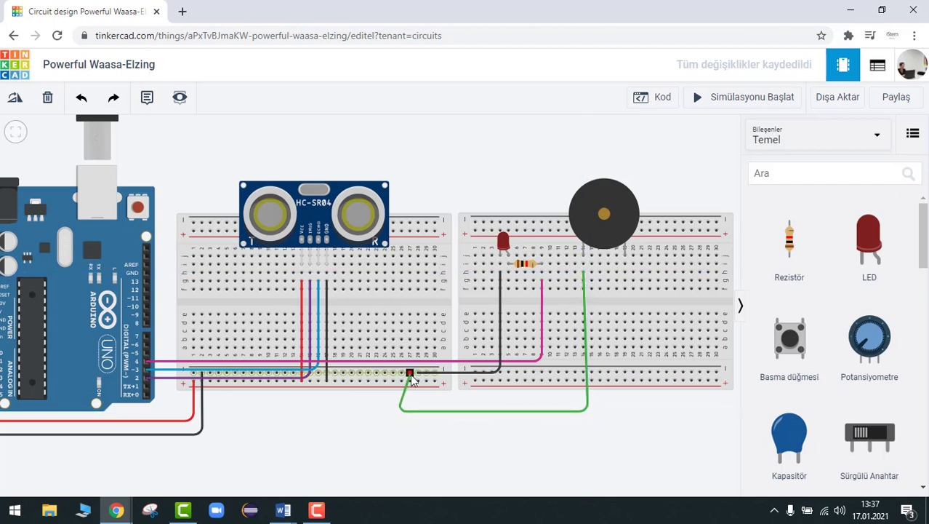
{"action": "left_click", "coordinate": [658, 158]}
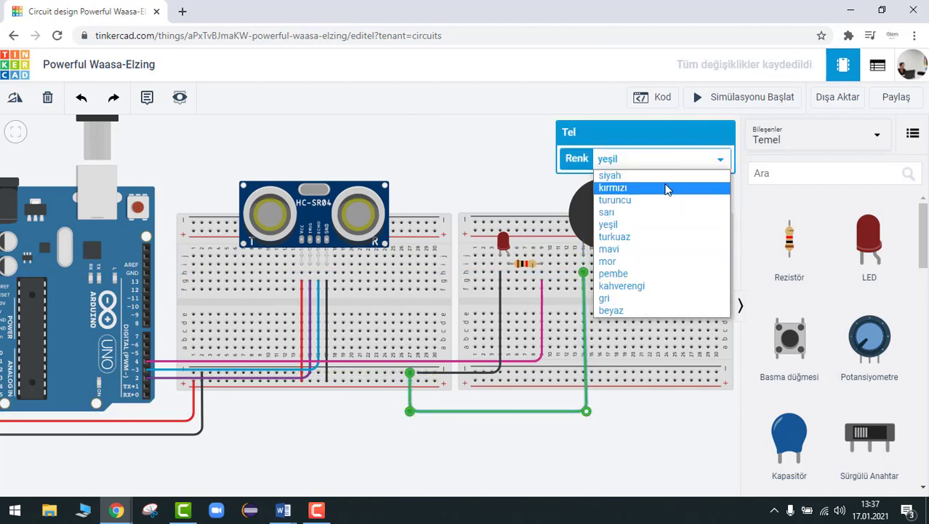
{"action": "left_click", "coordinate": [609, 176]}
{"action": "left_click_drag", "start_coordinate": [587, 411], "coordinate": [585, 397]}
{"action": "left_click_drag", "start_coordinate": [411, 411], "coordinate": [409, 402]}
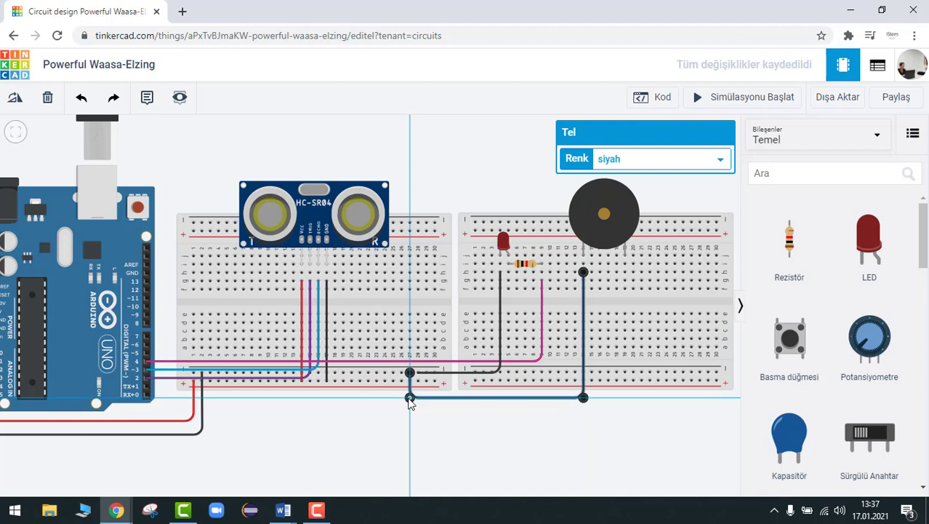
- Add a second resistor, turn it horizontal, and connect it to the piezo's positive leg column on the second breadboard
{"action": "left_click", "coordinate": [777, 253]}
{"action": "left_click", "coordinate": [615, 413]}
{"action": "left_click", "coordinate": [12, 99]}
{"action": "left_click", "coordinate": [11, 99]}
{"action": "left_click", "coordinate": [12, 99]}
{"action": "mouse_move", "coordinate": [613, 412]}
{"action": "left_mouse_down"}
{"action": "mouse_move", "coordinate": [665, 348]}
{"action": "mouse_move", "coordinate": [643, 274]}
{"action": "left_mouse_up"}
- Wire the free end of the piezo's resistor to Arduino pin 5 in yellow (sarı) with a right-angle bend
{"action": "left_click", "coordinate": [658, 281]}
{"action": "left_click", "coordinate": [658, 413]}
{"action": "left_click", "coordinate": [146, 352]}
{"action": "left_click", "coordinate": [658, 161]}
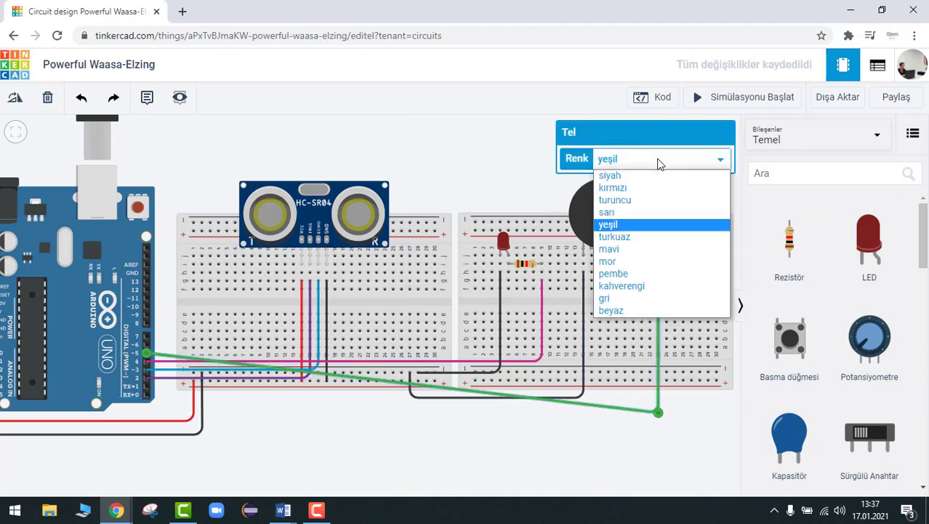
{"action": "left_click", "coordinate": [606, 212]}
{"action": "left_click_drag", "start_coordinate": [658, 413], "coordinate": [658, 354]}
{"action": "left_click", "coordinate": [634, 480]}
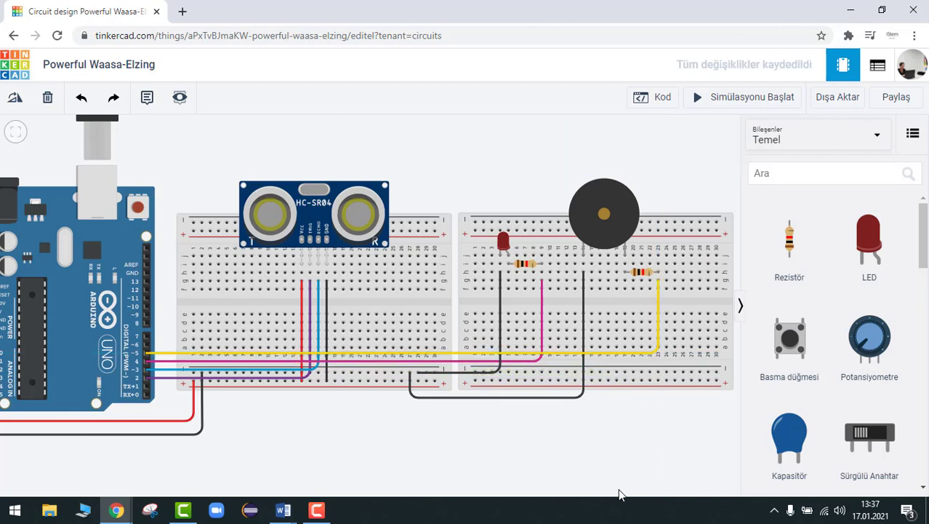
- Open the Arduino's code and switch the editor from blocks to text (Metin), accepting the loss of the blocks
{"action": "left_click", "coordinate": [664, 108]}
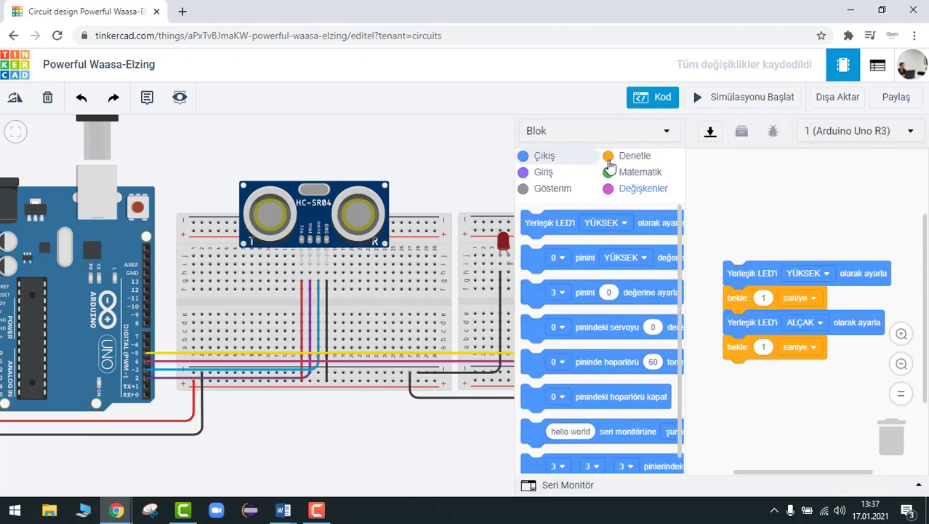
{"action": "left_click", "coordinate": [612, 134]}
{"action": "left_click", "coordinate": [580, 197]}
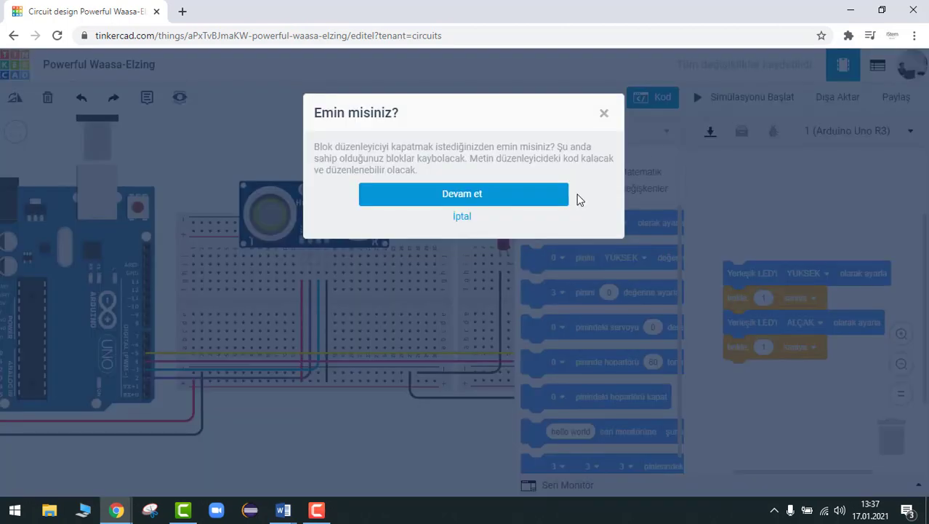
{"action": "left_click", "coordinate": [499, 192]}
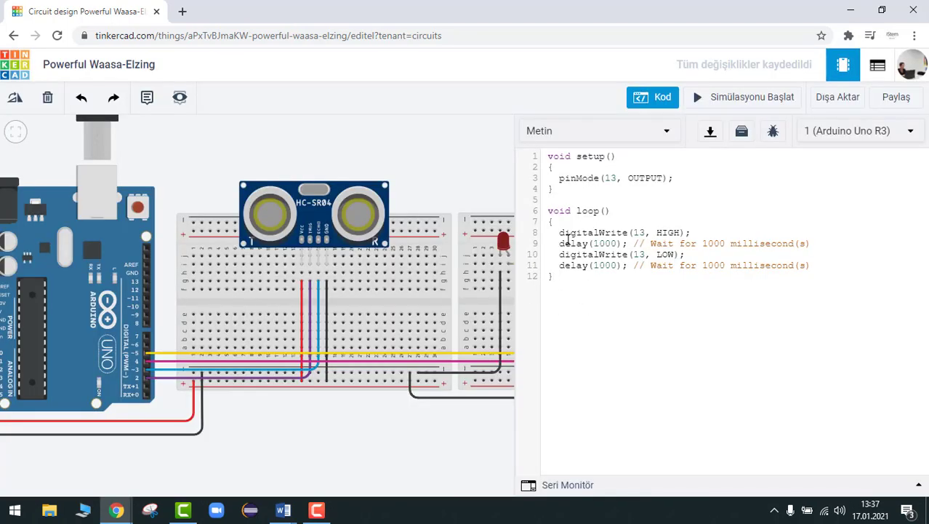
- Replace the entire default sketch with the copied distance sensor code using trigger_pin 2, echo_pin 3, buzzer 5 and mled 4
{"action": "left_click_drag", "start_coordinate": [599, 292], "coordinate": [546, 158]}
{"action": "key", "text": "BackSpace"}
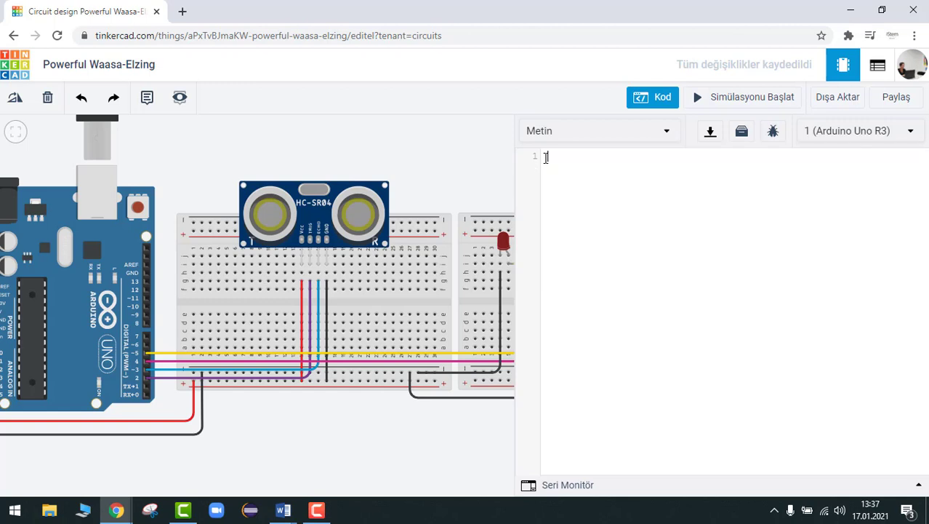
{"action": "key", "text": "ctrl+v"}
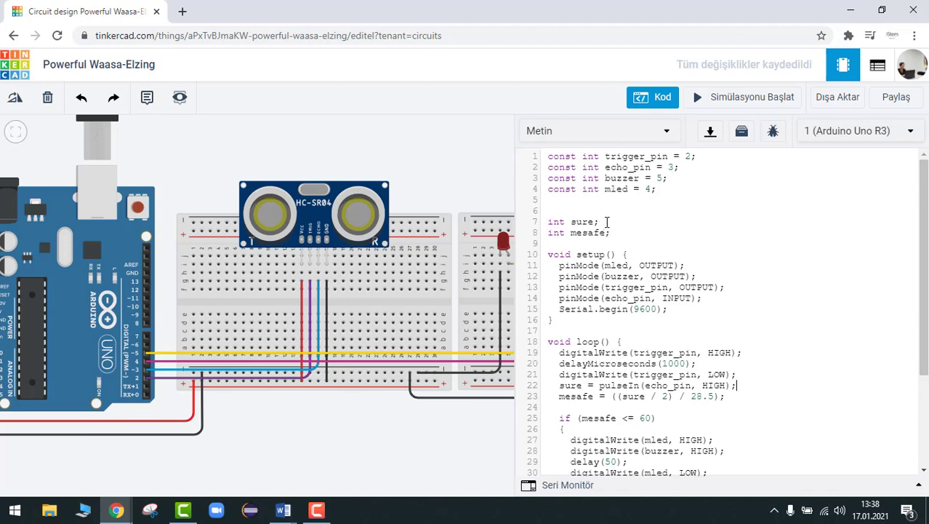
- Review the sure and mesafe variable declarations and the pin modes and serial start in the setup function
{"action": "left_click_drag", "start_coordinate": [607, 222], "coordinate": [540, 236]}
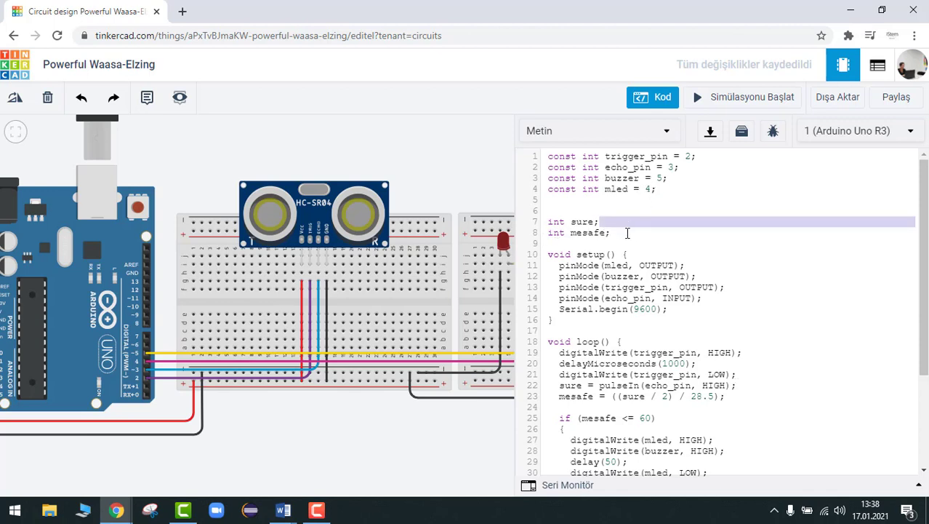
{"action": "left_click", "coordinate": [627, 233]}
{"action": "scroll", "coordinate": [627, 233], "scroll_direction": "down", "scroll_amount": 2}
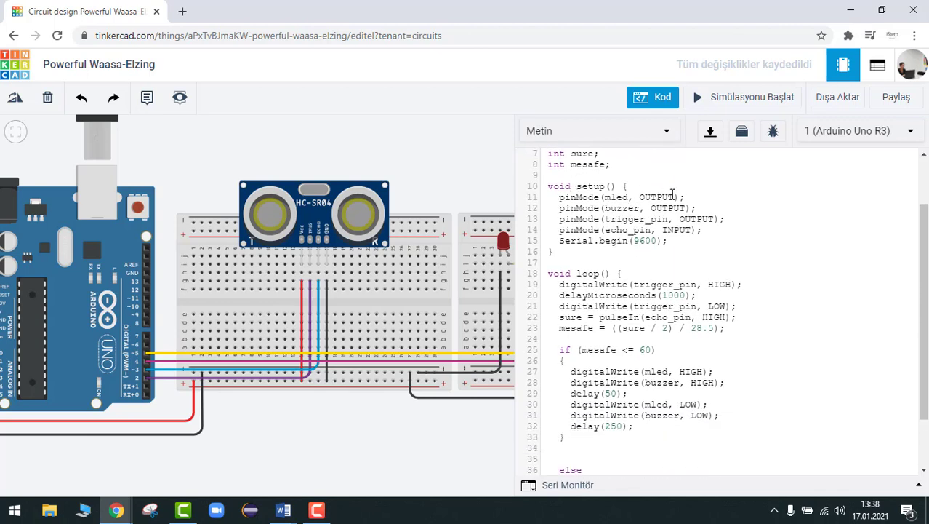
{"action": "left_click_drag", "start_coordinate": [688, 196], "coordinate": [637, 211]}
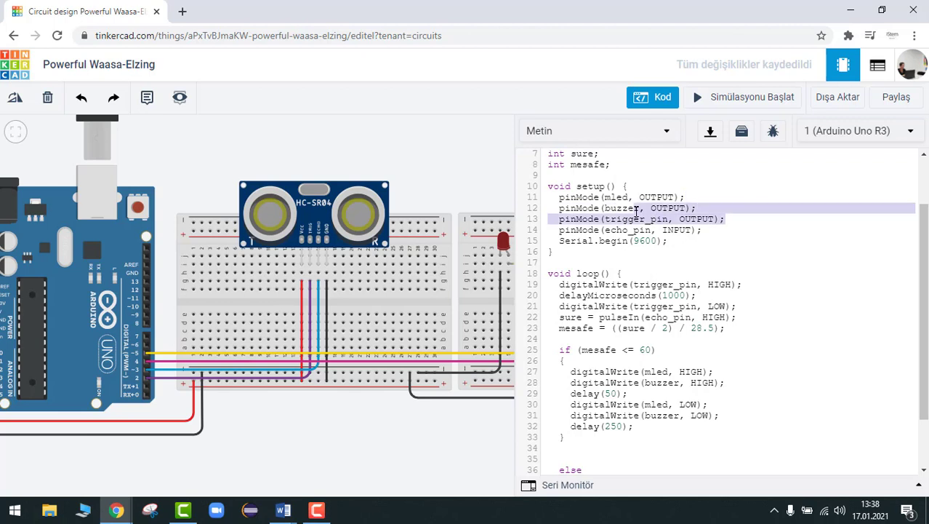
{"action": "left_click_drag", "start_coordinate": [725, 235], "coordinate": [556, 229]}
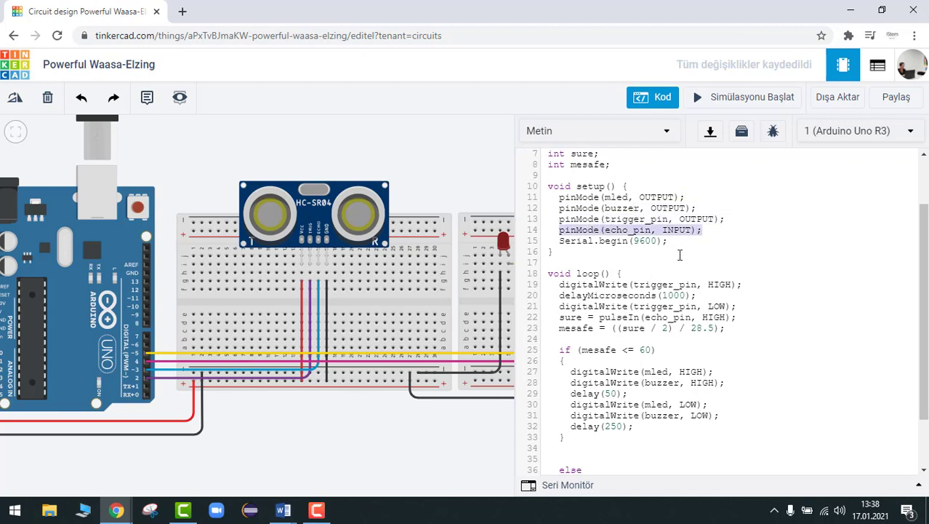
{"action": "left_click_drag", "start_coordinate": [684, 242], "coordinate": [557, 245]}
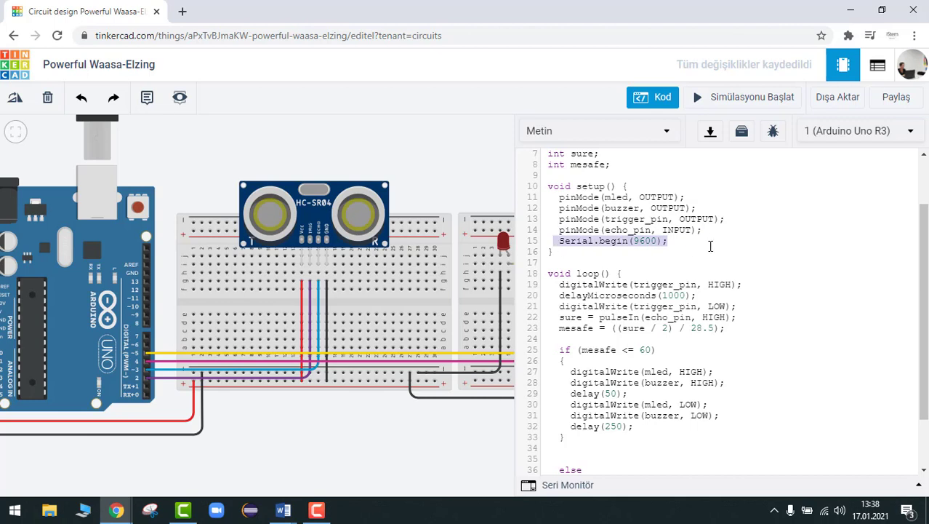
{"action": "left_click", "coordinate": [714, 250]}
{"action": "scroll", "coordinate": [710, 252], "scroll_direction": "down", "scroll_amount": 2}
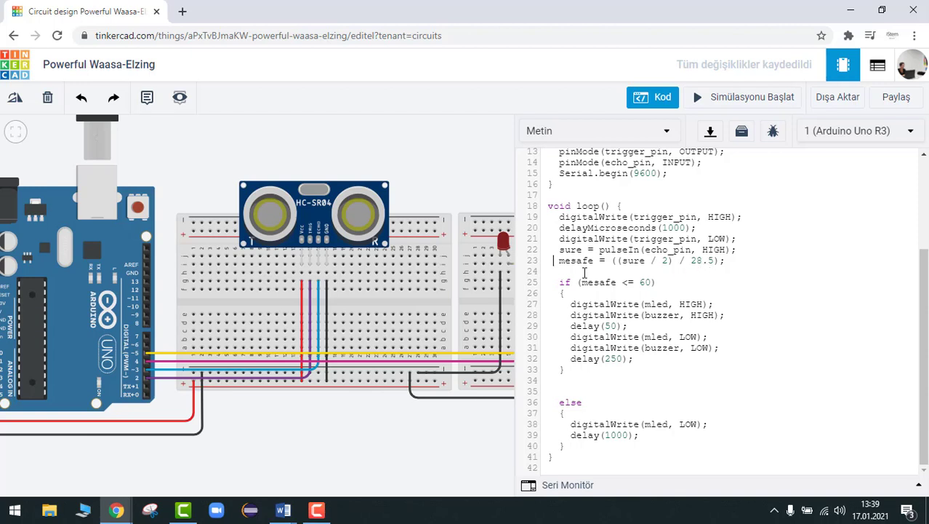
- Examine the loop function's distance formula, the condition on mesafe, and the else branch
{"action": "left_click_drag", "start_coordinate": [560, 260], "coordinate": [652, 283]}
{"action": "left_click_drag", "start_coordinate": [737, 257], "coordinate": [610, 263]}
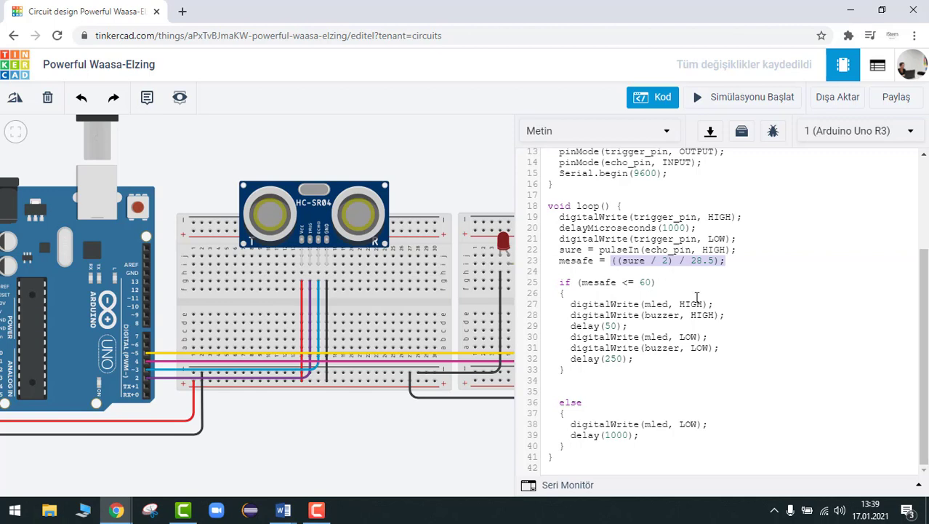
{"action": "left_click", "coordinate": [713, 303]}
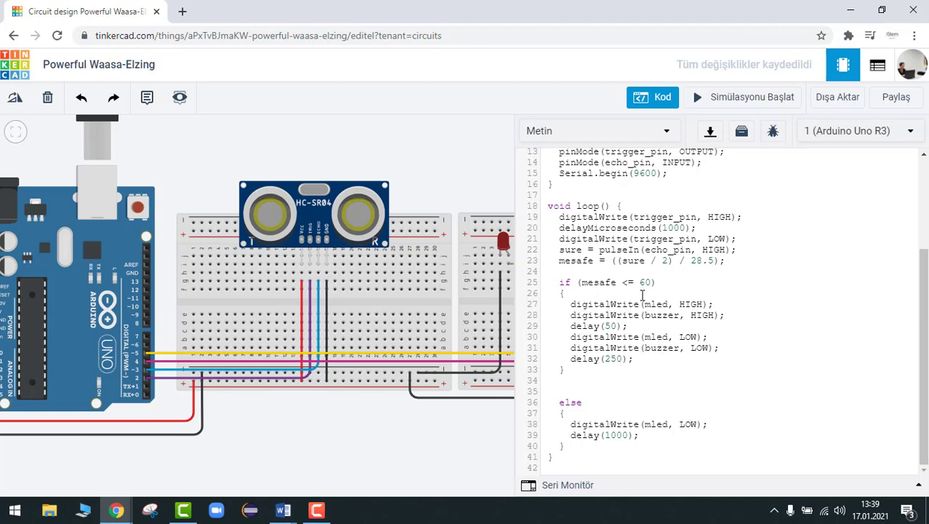
{"action": "left_click", "coordinate": [674, 286]}
{"action": "left_click_drag", "start_coordinate": [653, 439], "coordinate": [570, 425]}
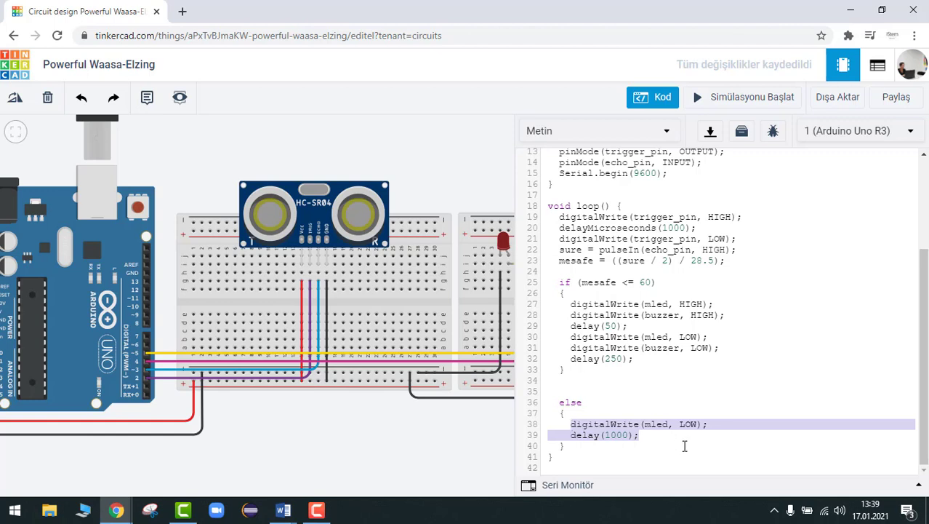
{"action": "left_click", "coordinate": [685, 446]}
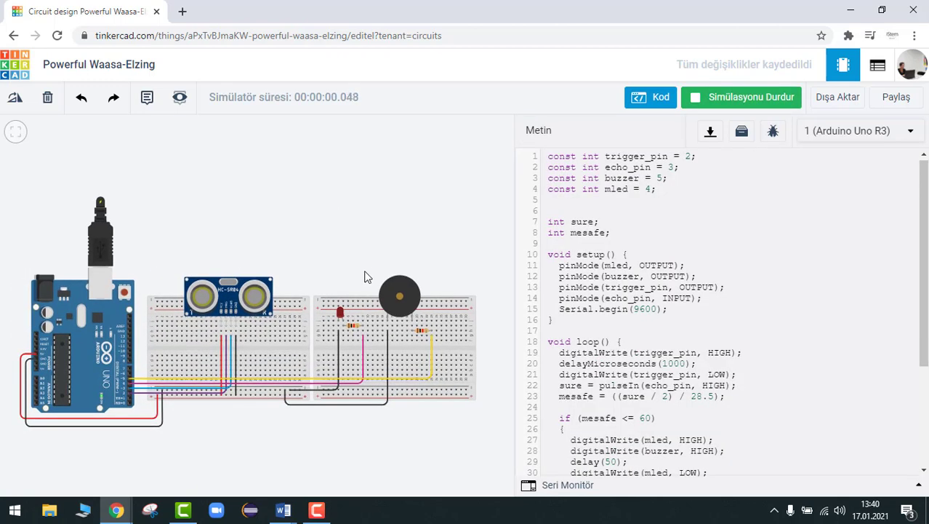
- Simulate the circuit with the ultrasonic sensor's target moved to about 52 cm, and stop the simulation
{"action": "left_click", "coordinate": [229, 301]}
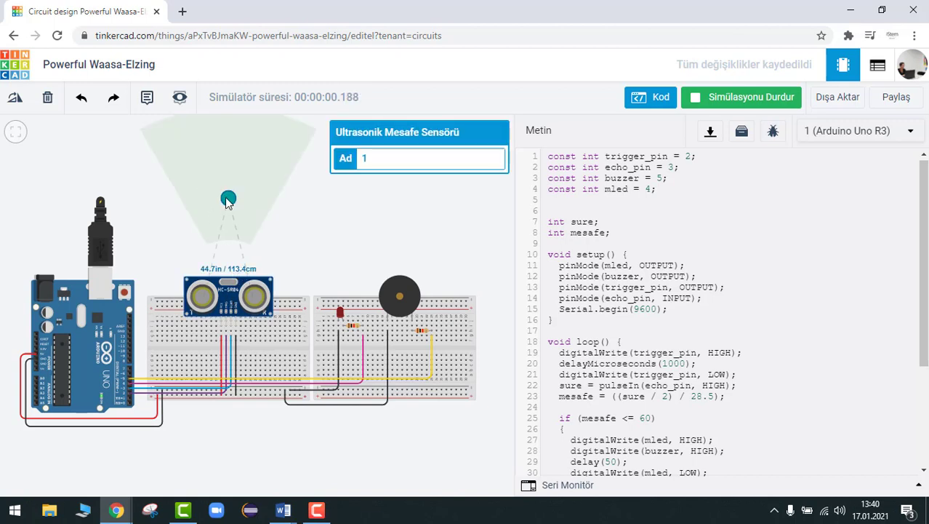
{"action": "left_click_drag", "start_coordinate": [226, 199], "coordinate": [230, 226]}
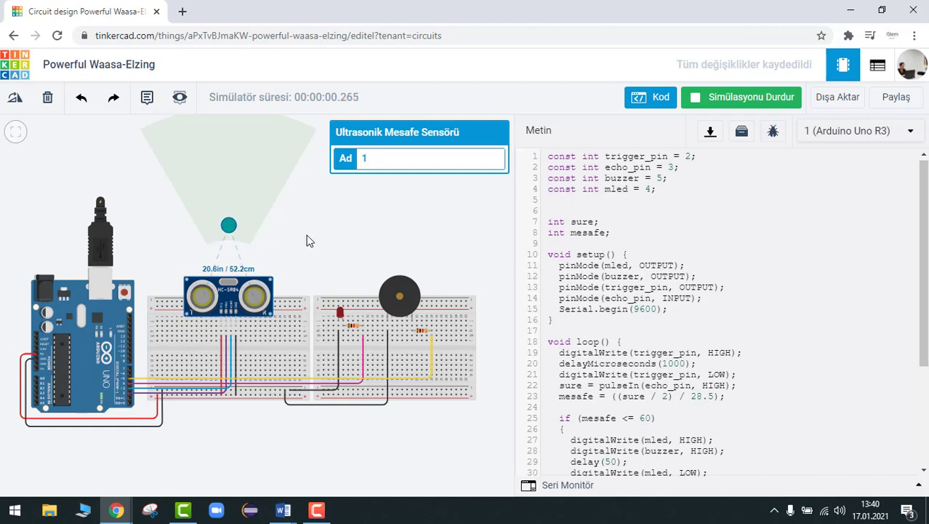
{"action": "left_click", "coordinate": [736, 96]}
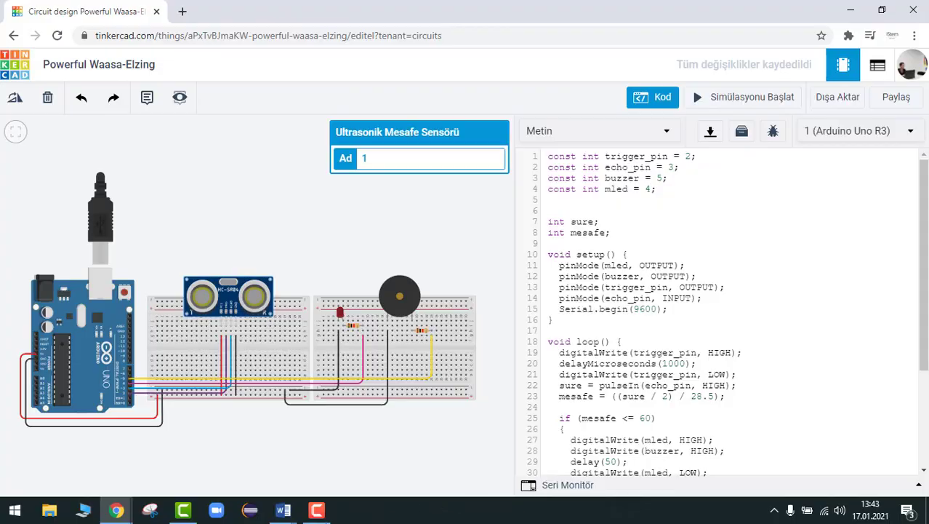